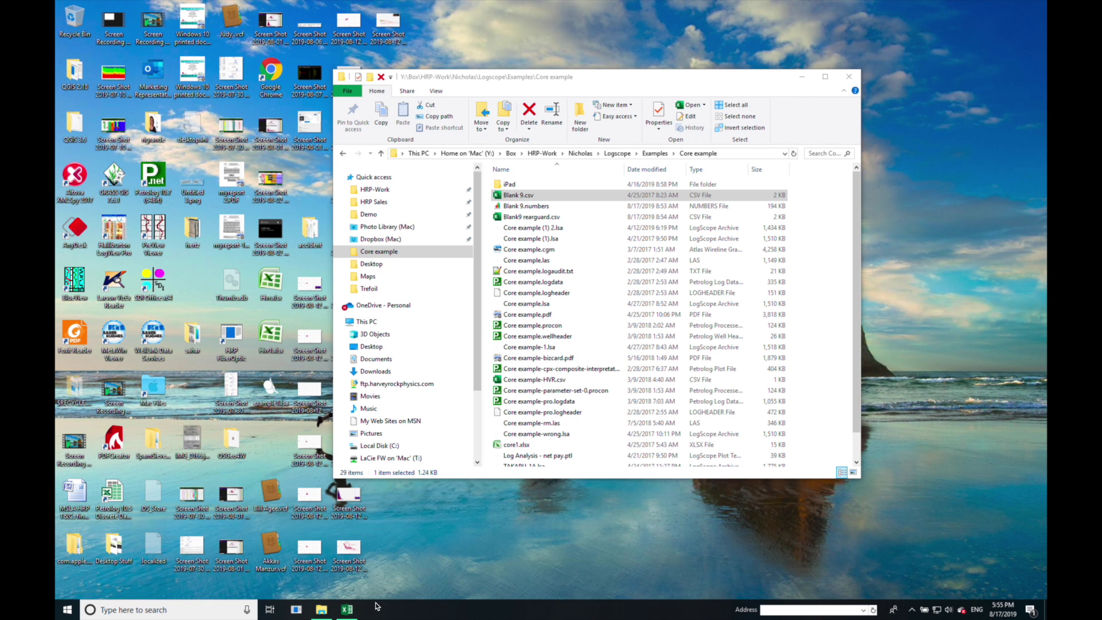
Copy the Blank 9.csv core sample table, cells A1:I37, in Excel
click(346, 610)
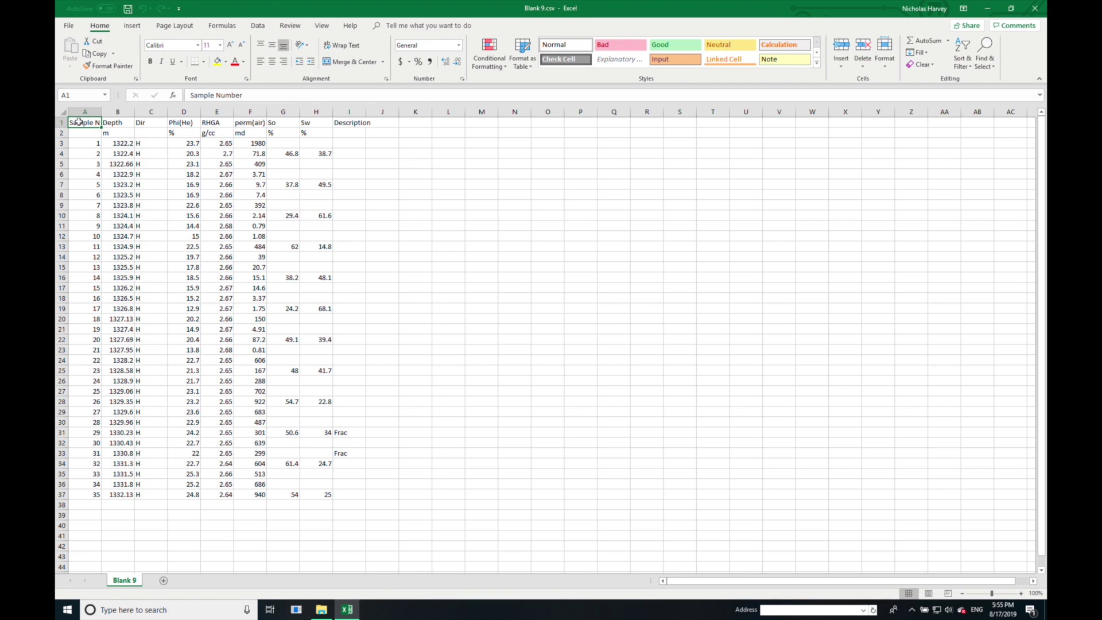
drag(79, 123, 341, 144)
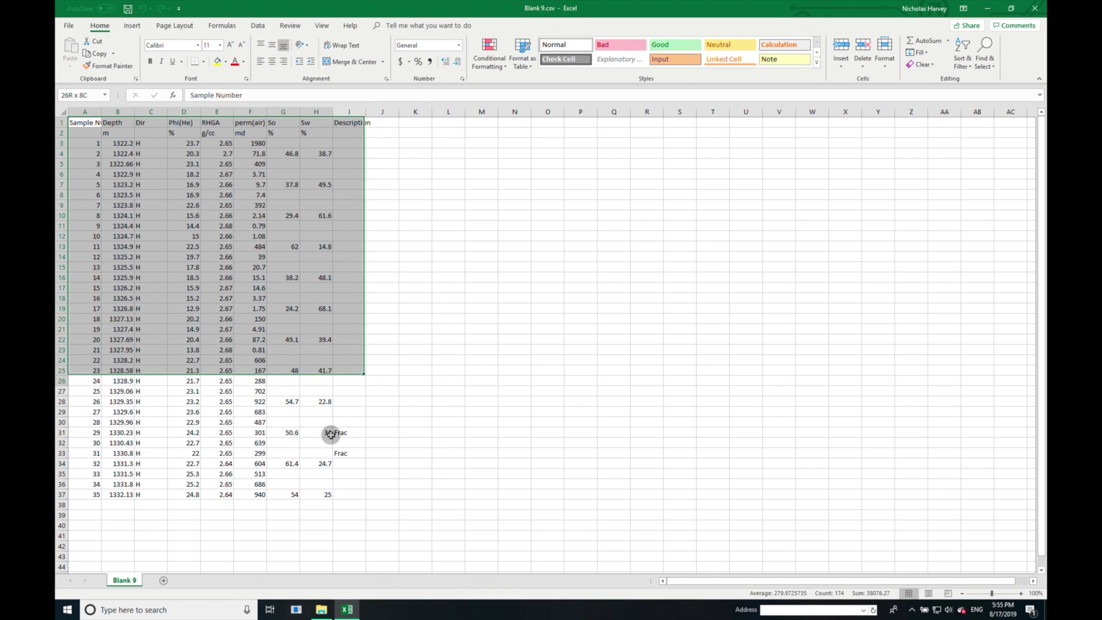
drag(341, 145, 349, 496)
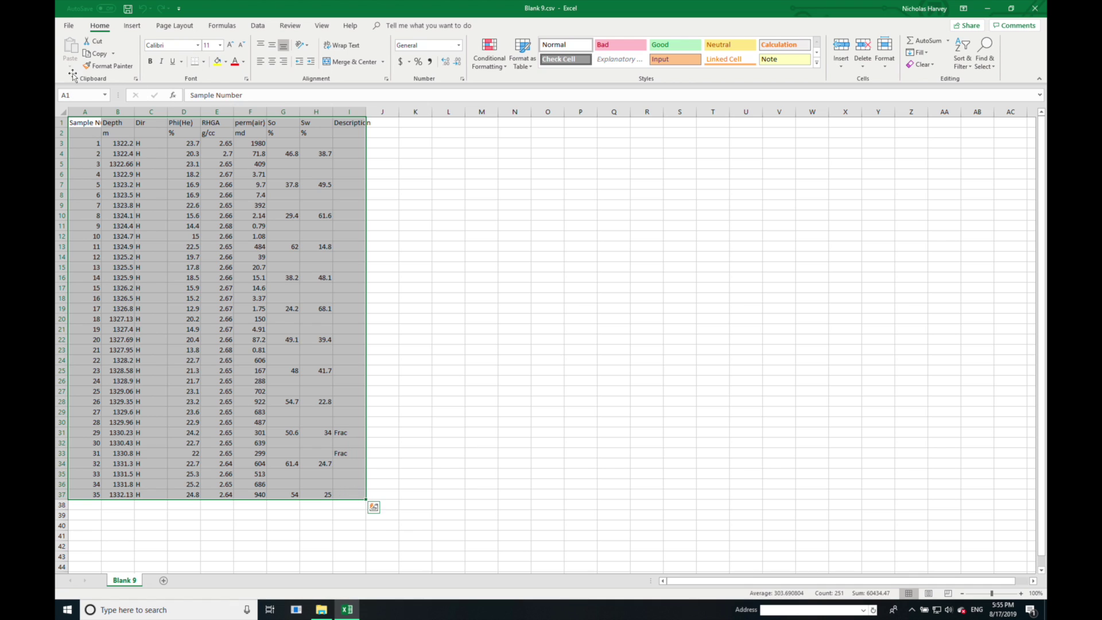
click(100, 53)
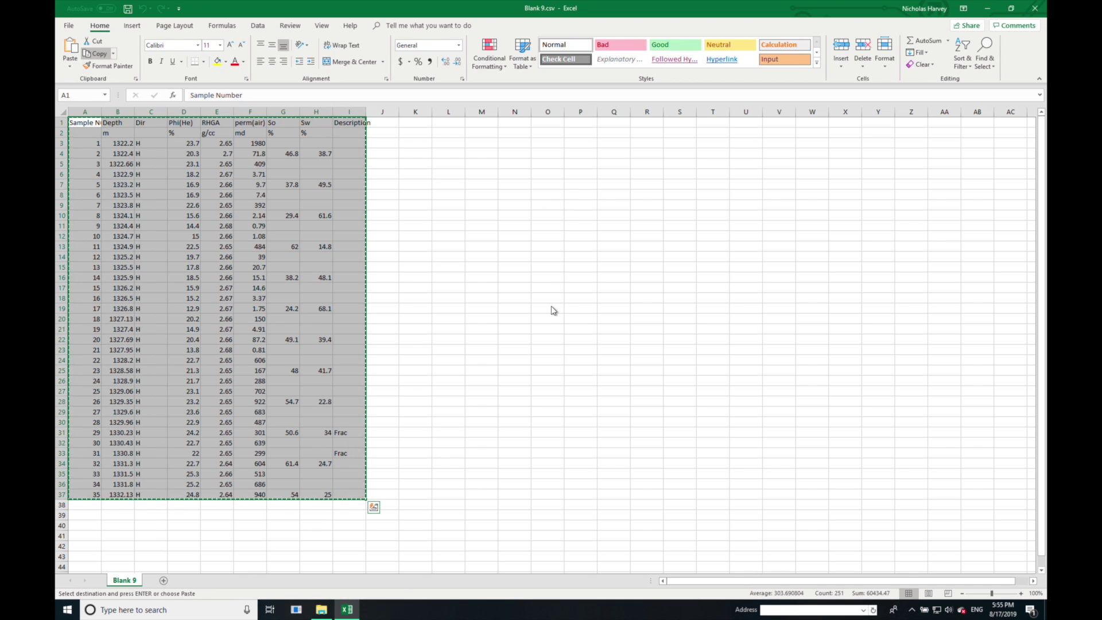
mouse_move(551, 613)
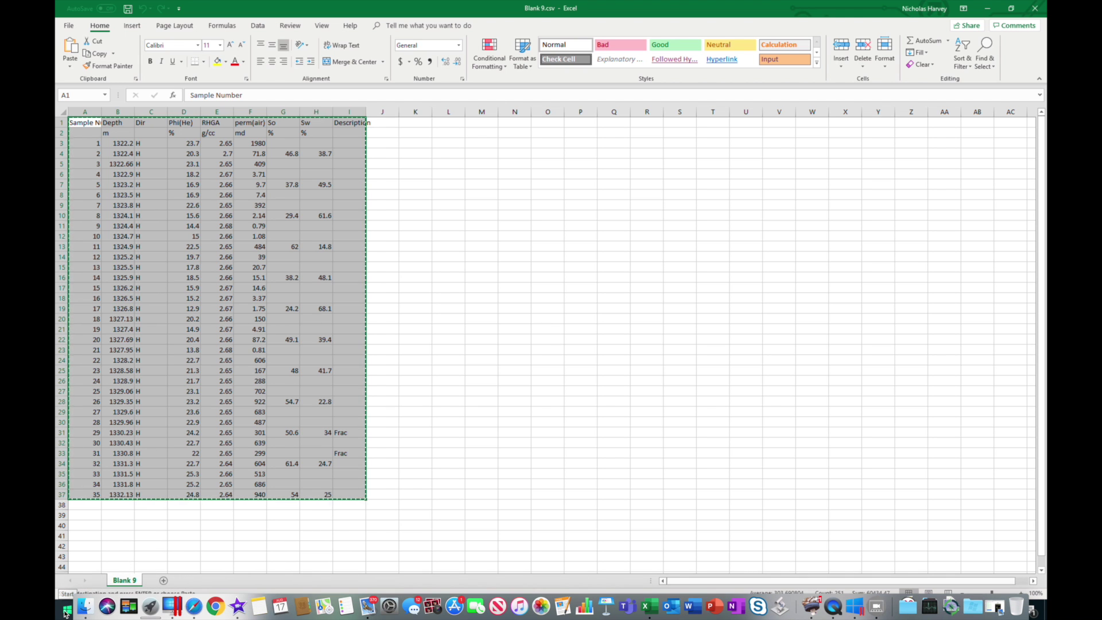
click(68, 608)
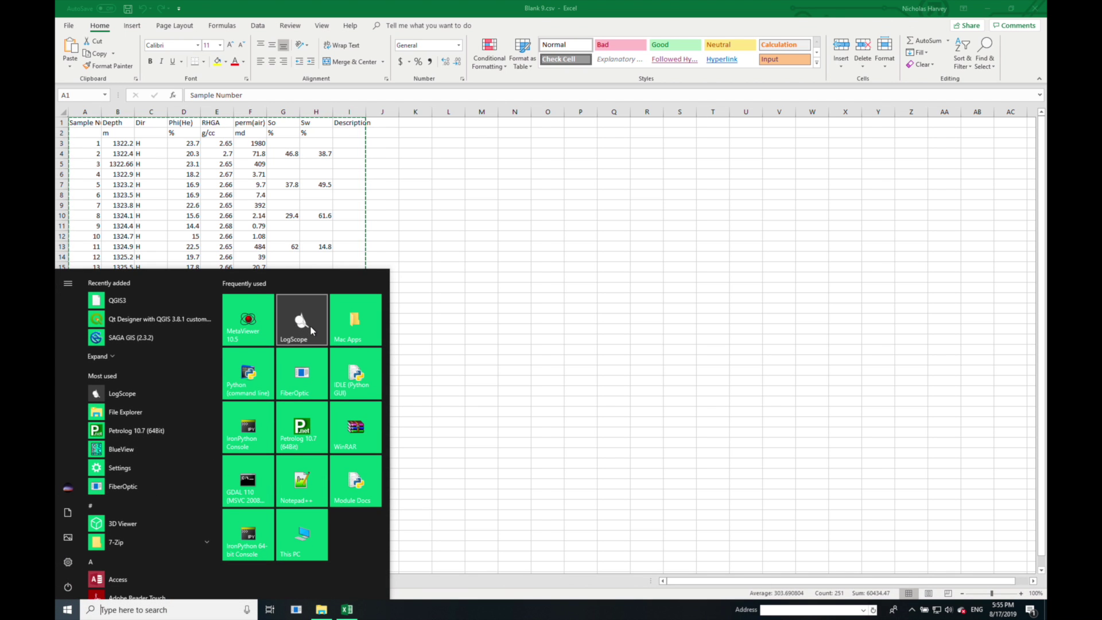
Launch LogScope, open the Core example well and view its tabular data
click(300, 320)
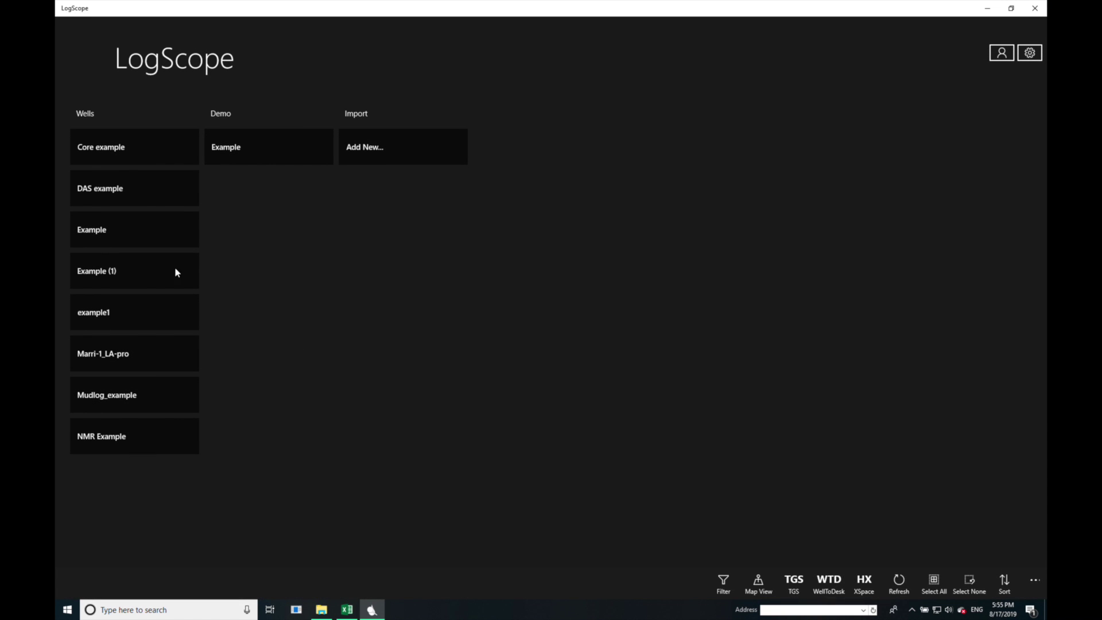
click(135, 151)
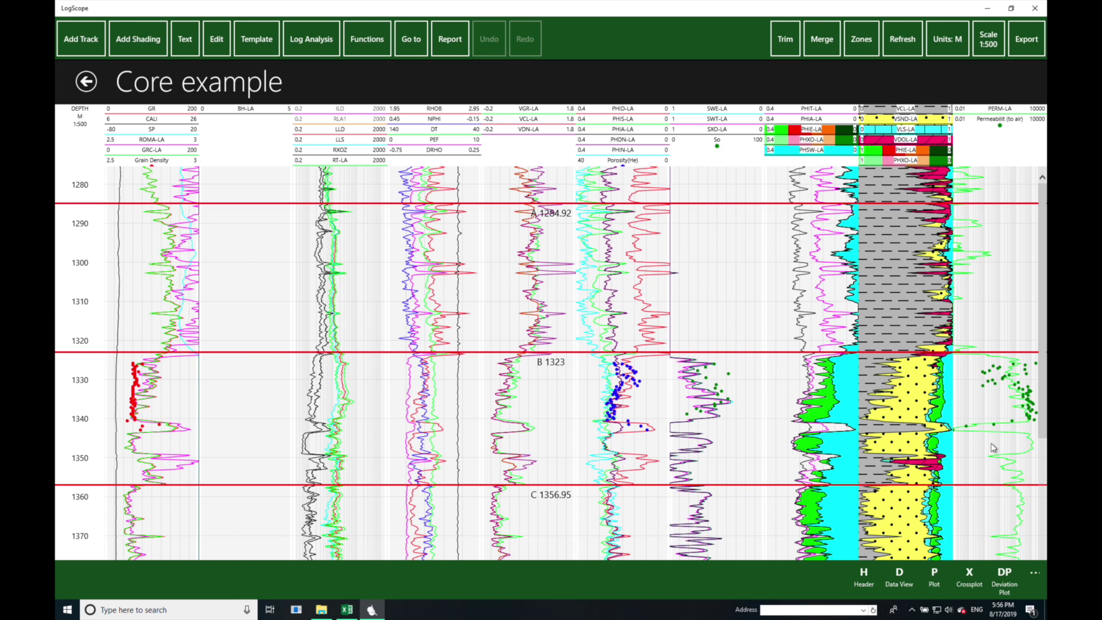
click(900, 576)
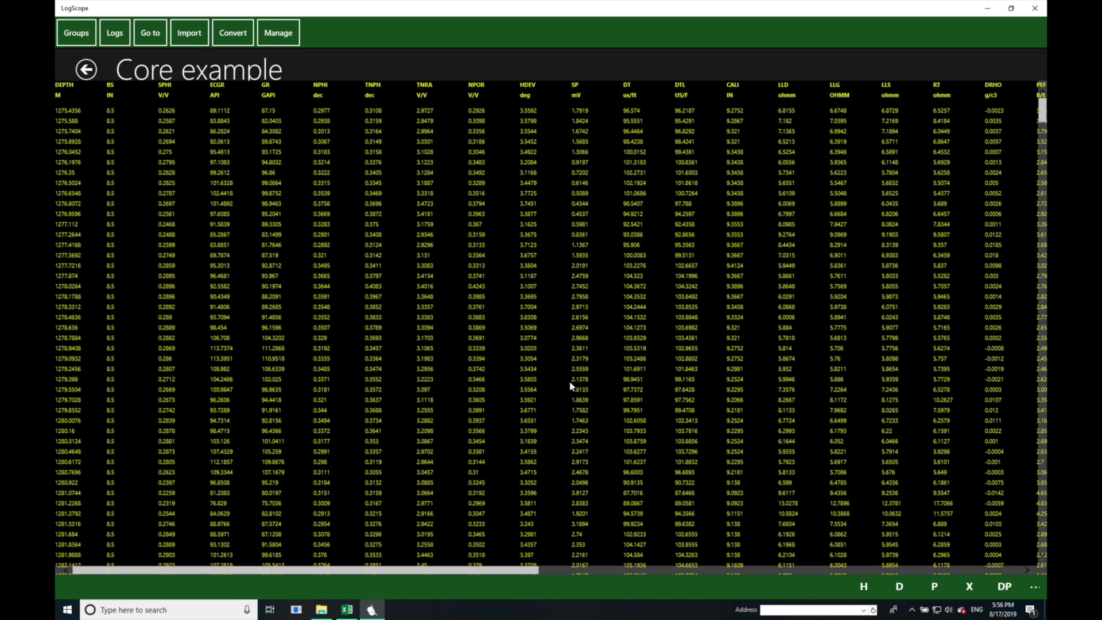
Import the clipboard core table as tab-delimited data and reach the naming step
click(195, 35)
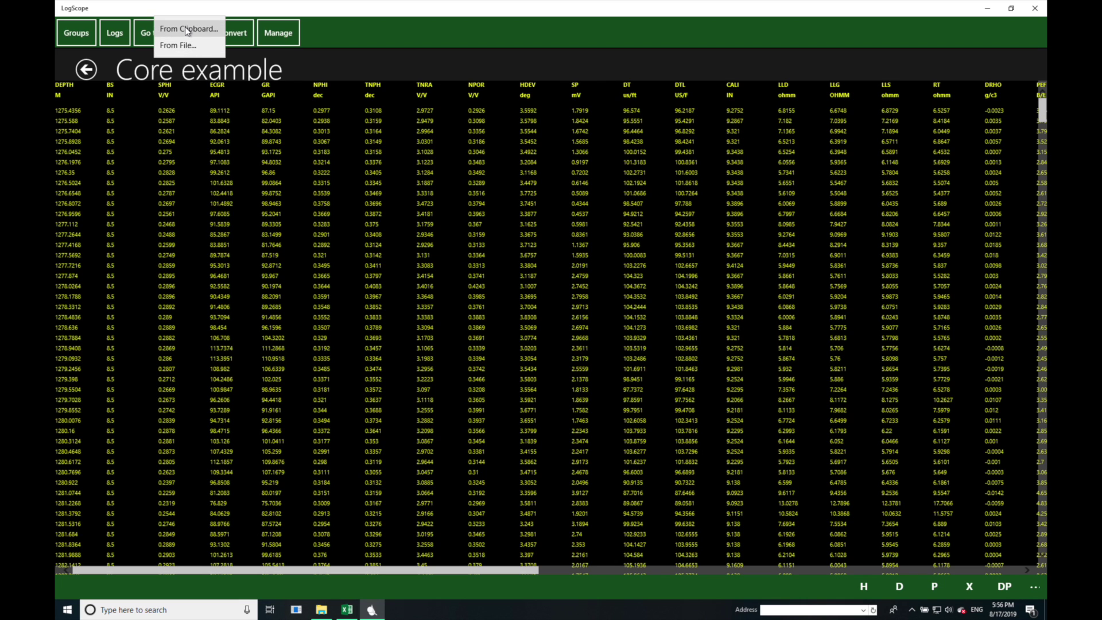
click(187, 29)
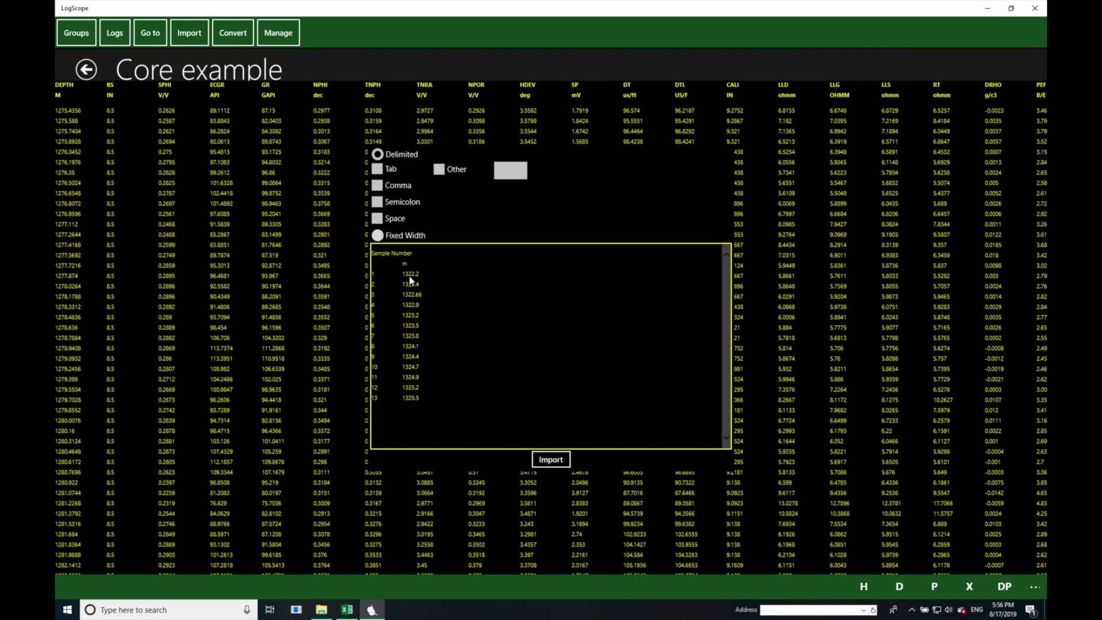
click(379, 170)
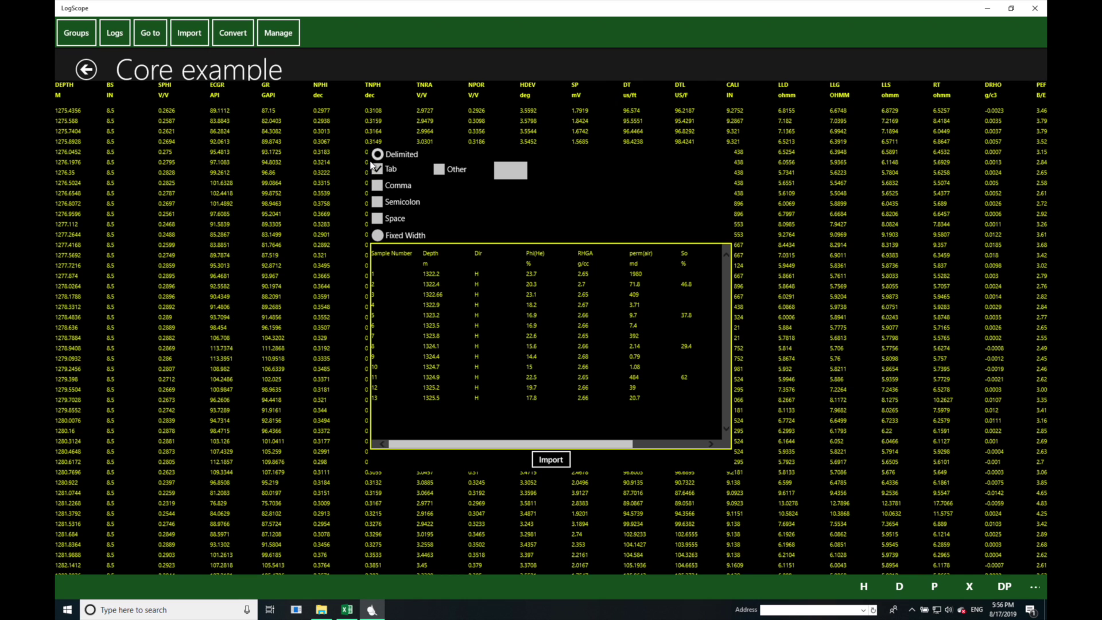
click(555, 460)
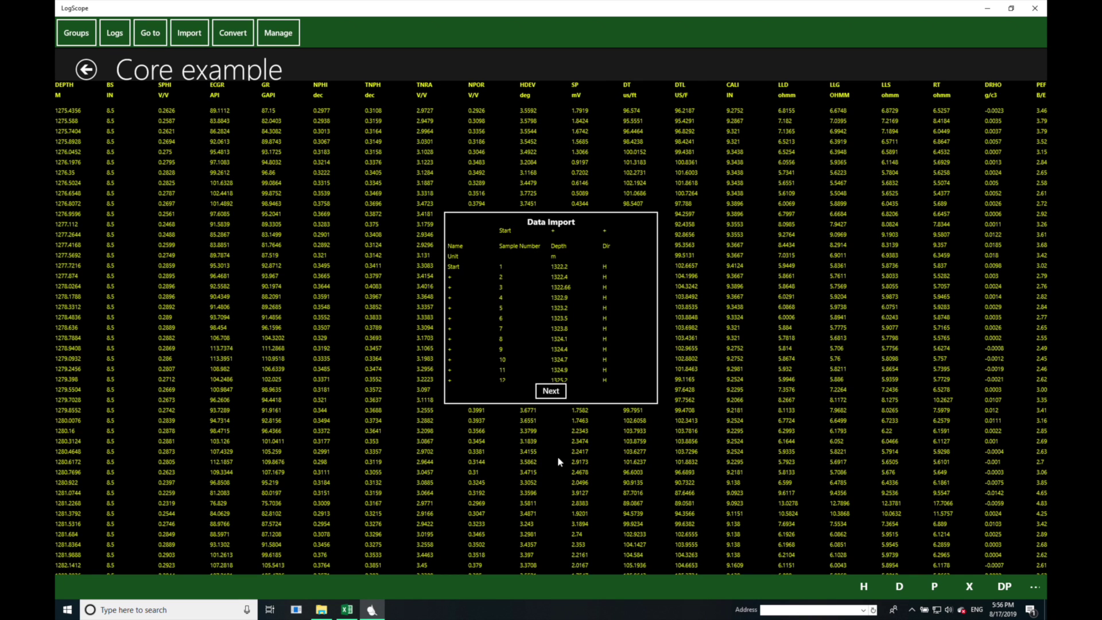
click(553, 392)
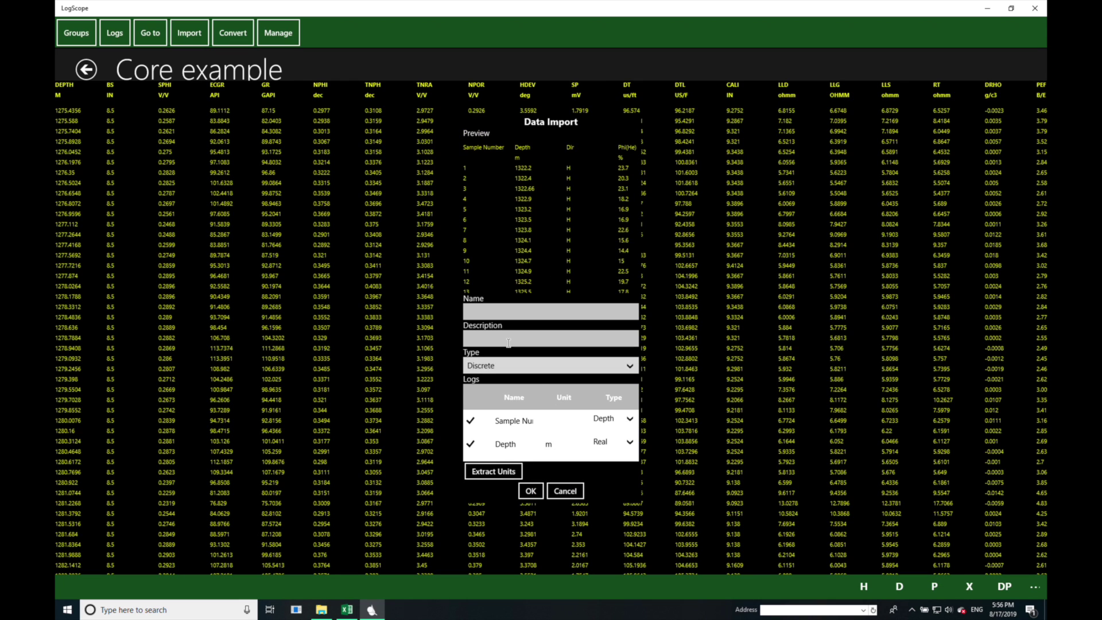
Name the import 'test1', describe it as 'core data', keep Discrete type, and confirm
click(498, 313)
text(test1)
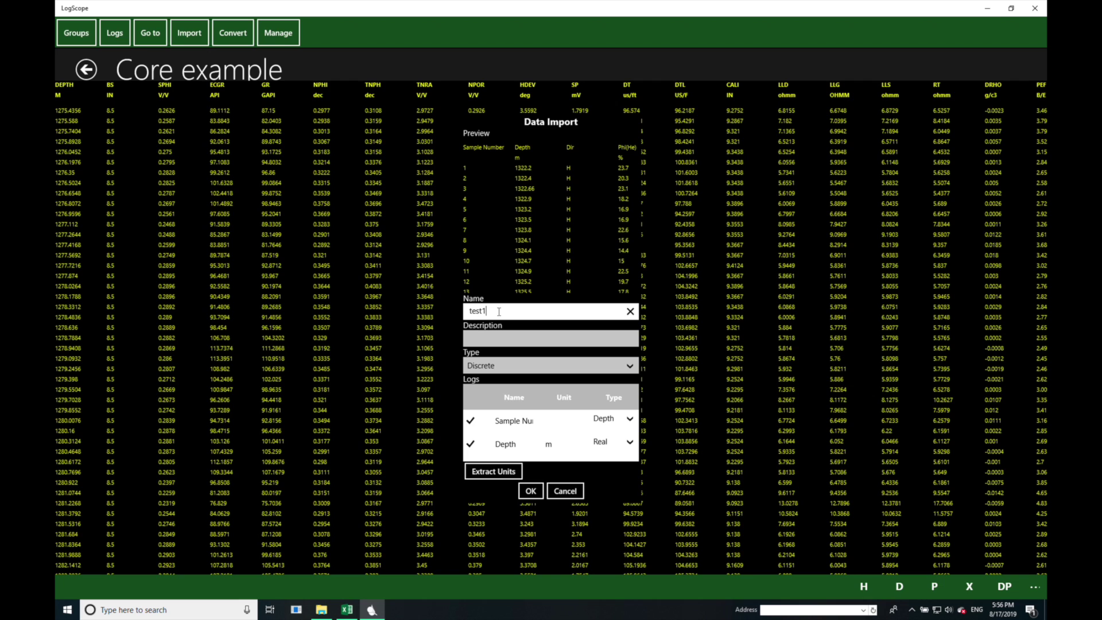
click(485, 335)
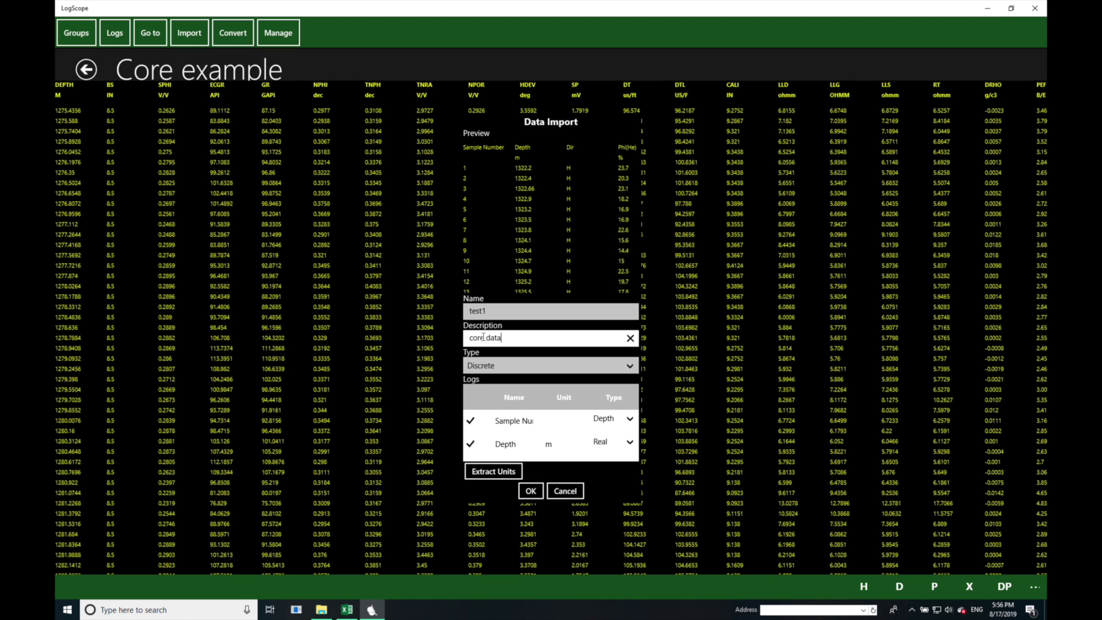
mouse_move(635, 431)
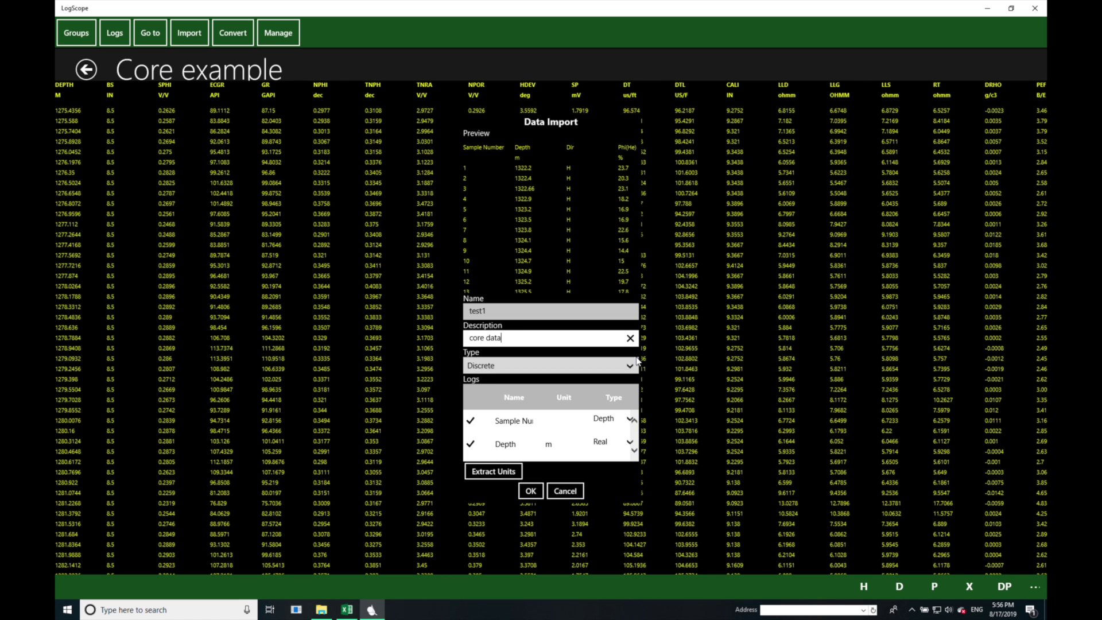
click(630, 367)
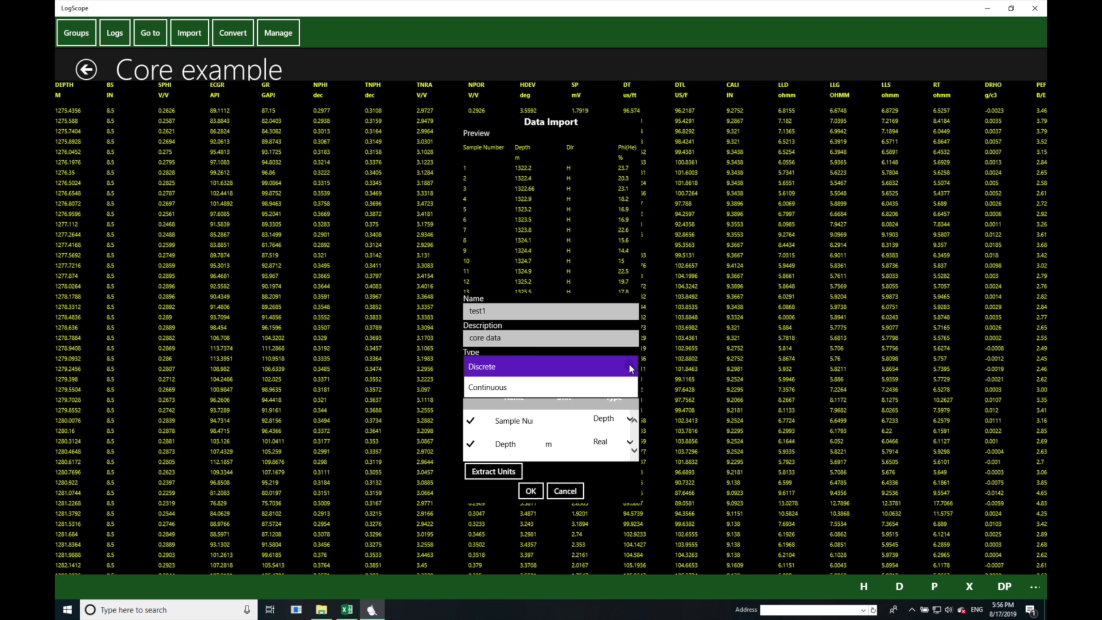
click(631, 367)
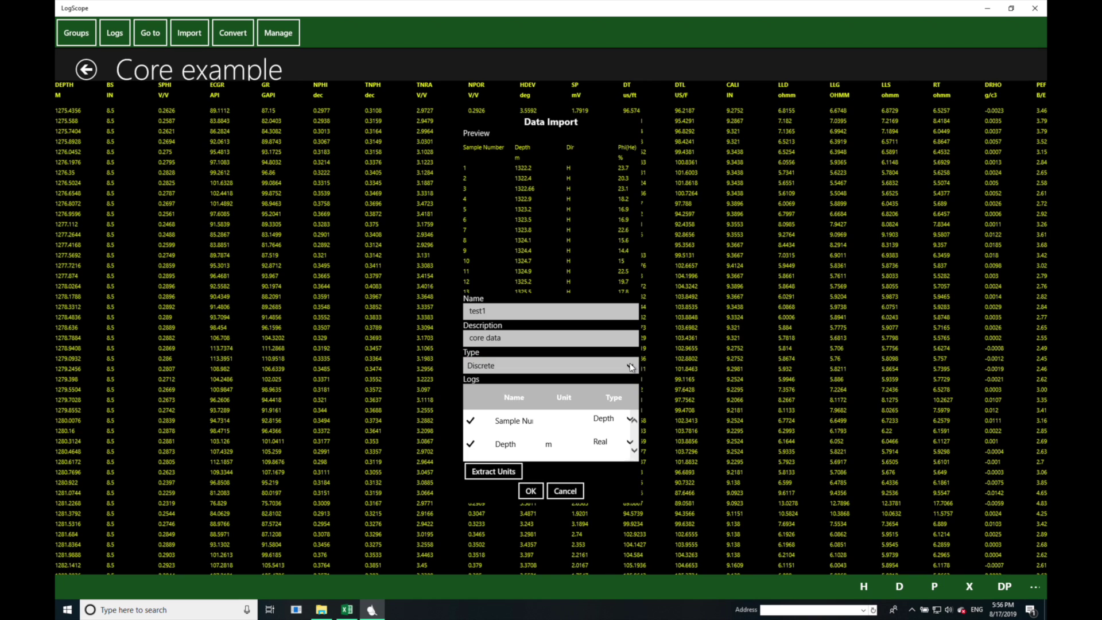
click(633, 451)
click(634, 451)
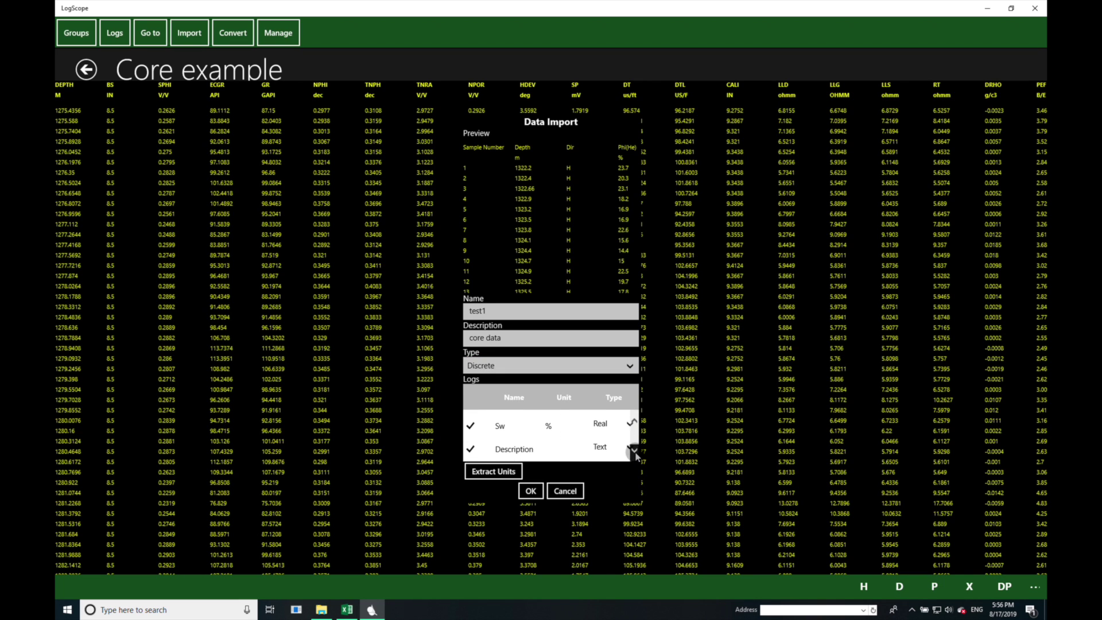
click(533, 491)
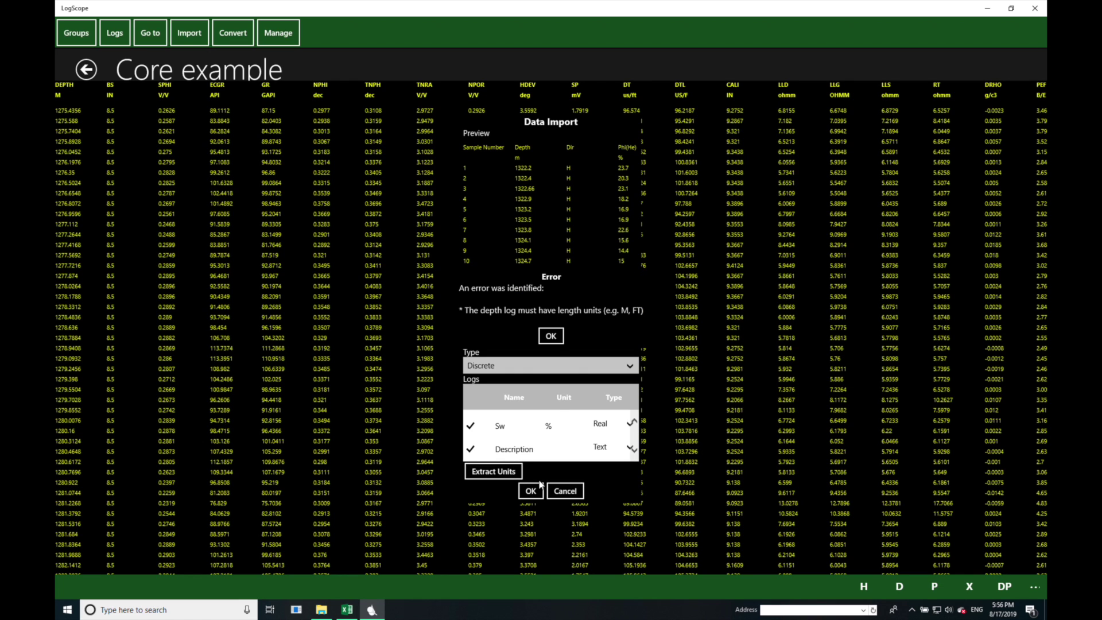
Dismiss the units error and set Sample Number's type to Text
click(551, 335)
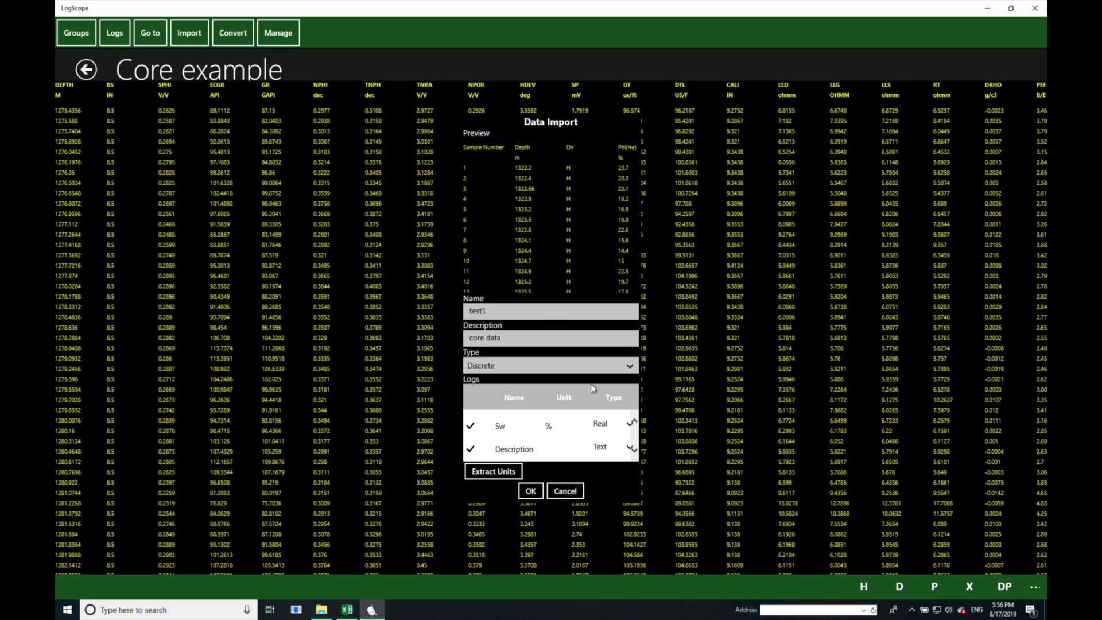
click(633, 422)
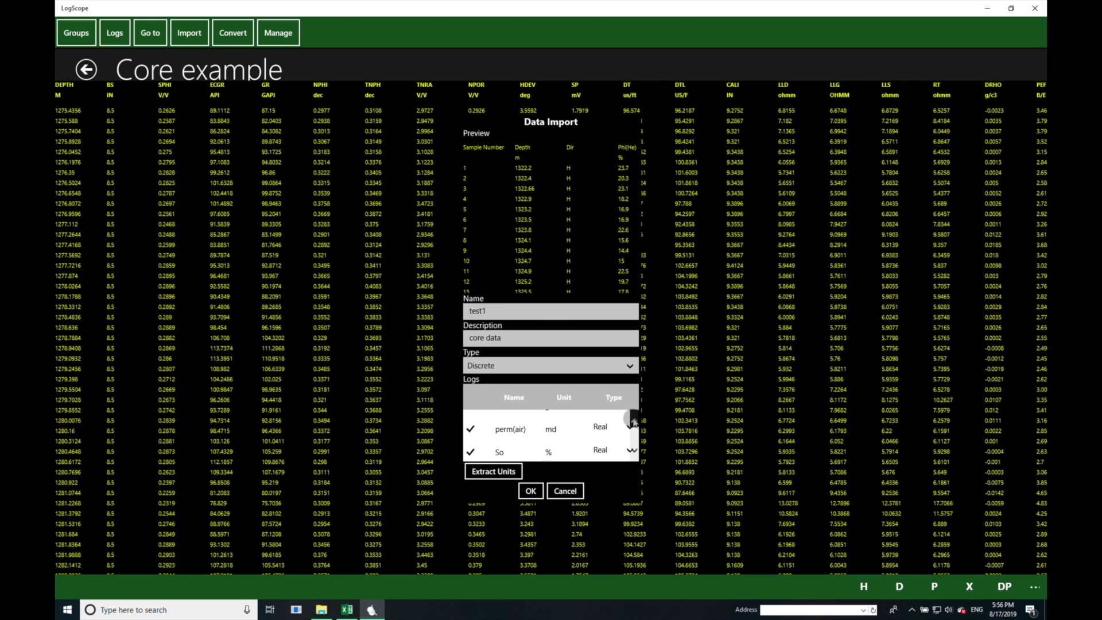
click(632, 422)
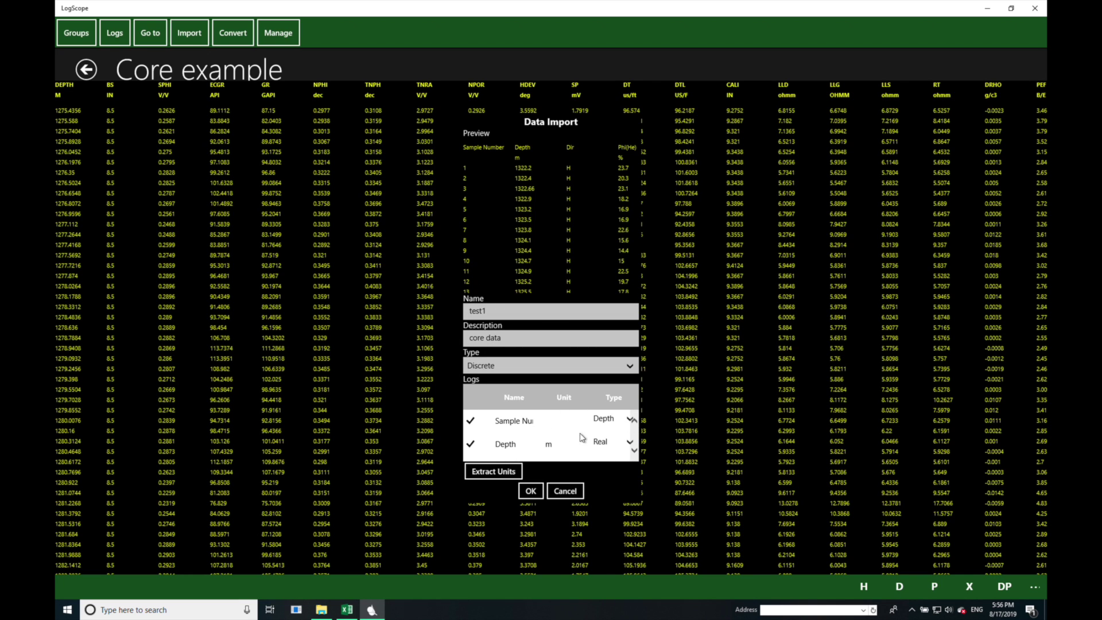
click(608, 419)
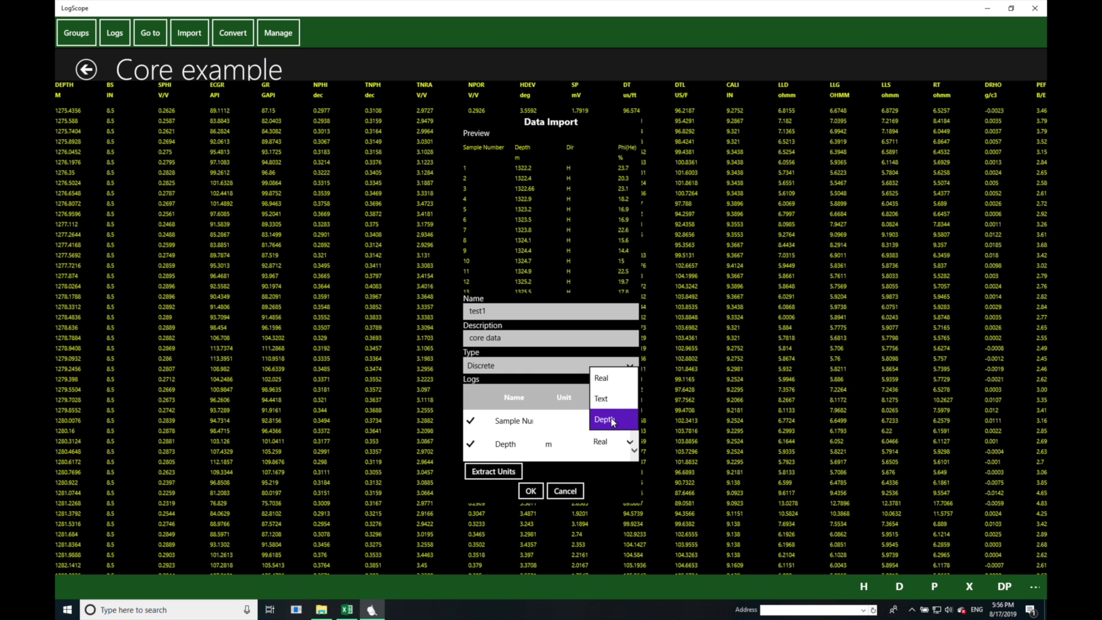
click(613, 379)
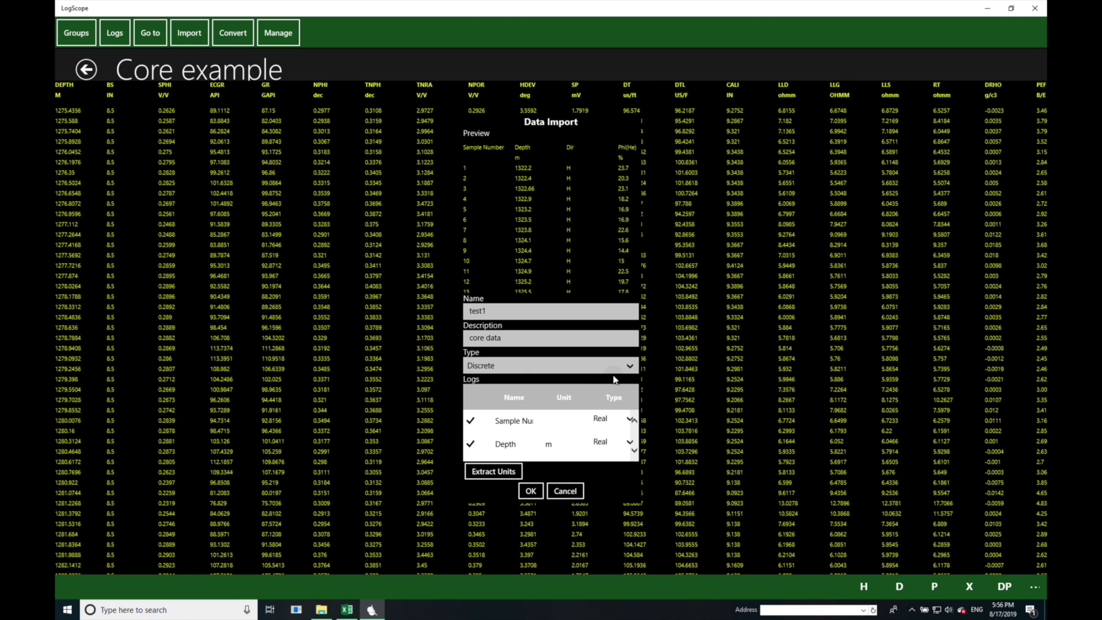
click(607, 421)
click(608, 438)
Make Depth the depth index in metres and complete the core data import
click(608, 443)
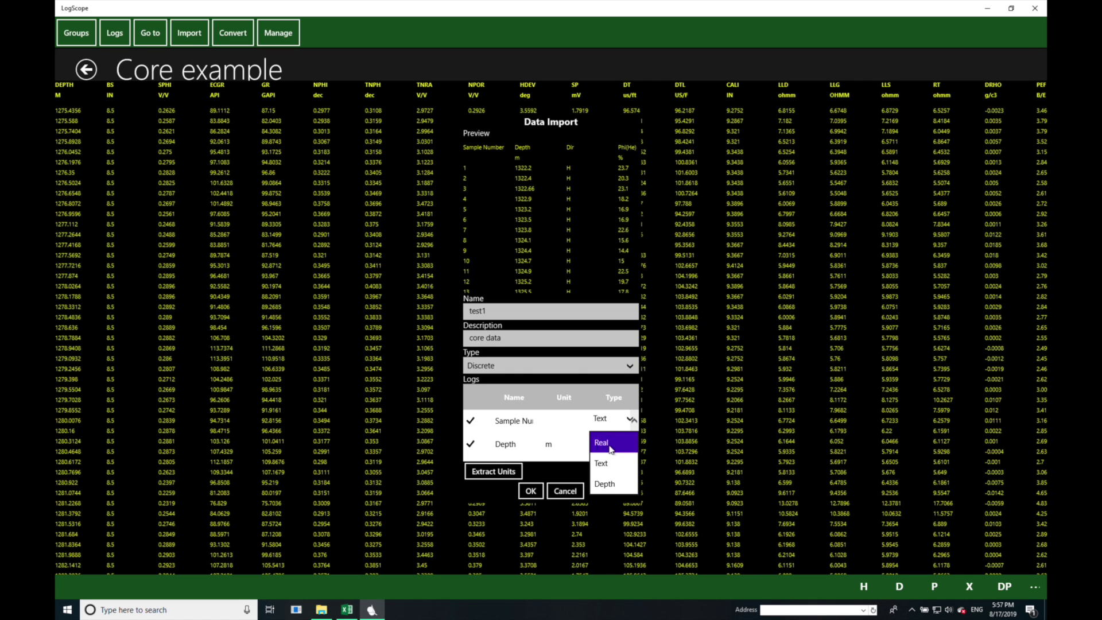
click(613, 483)
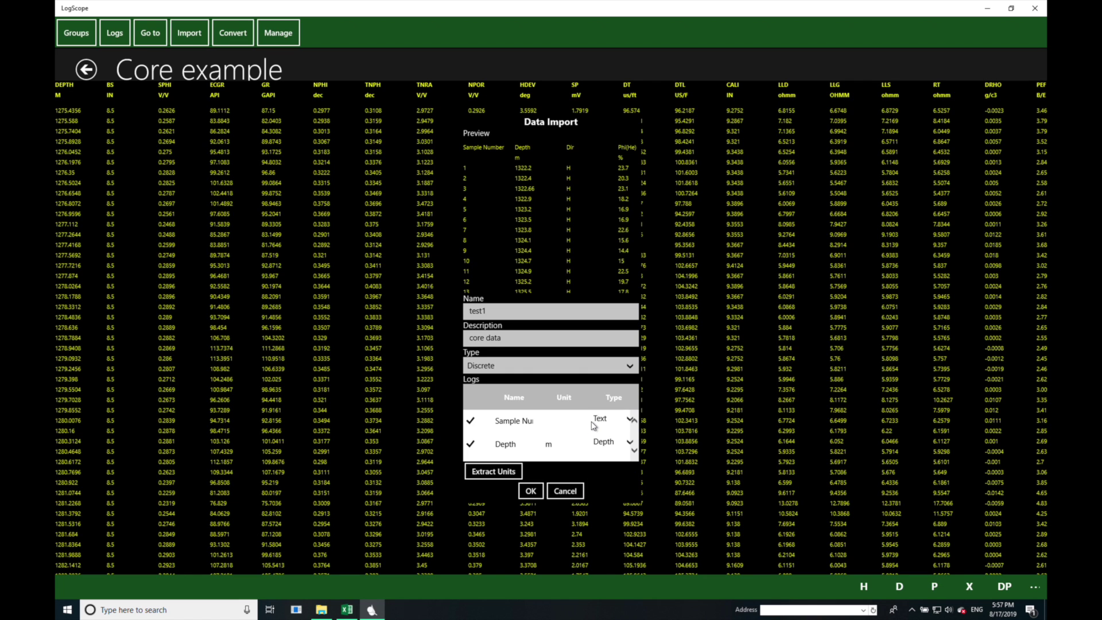
click(532, 492)
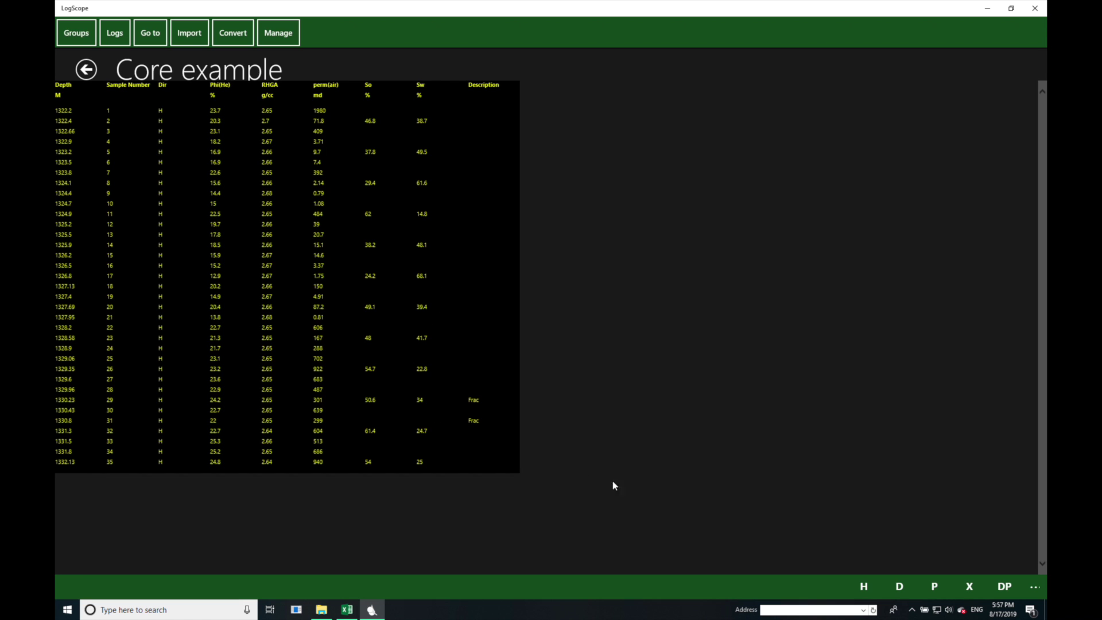
click(936, 588)
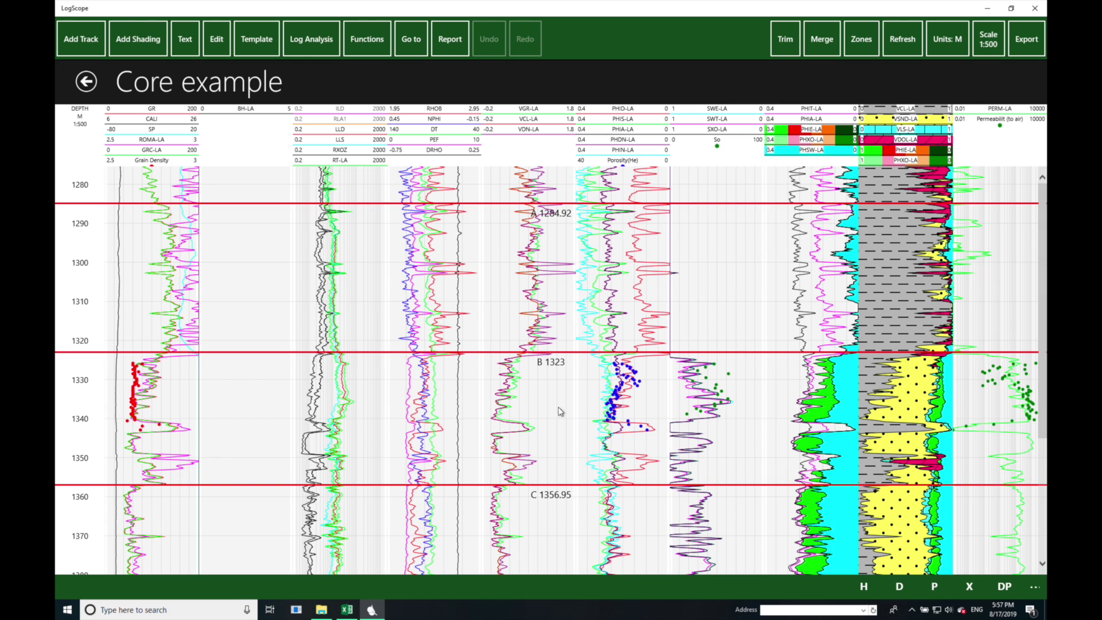
Add test1's Phi(He) curve to the porosity track and select its header
click(625, 172)
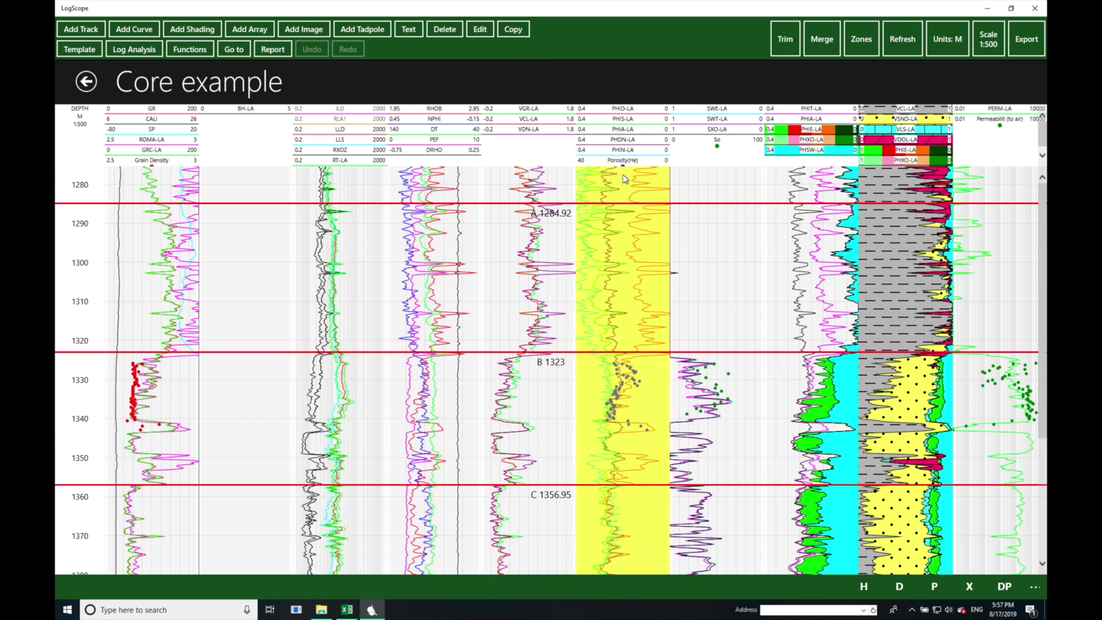
click(149, 32)
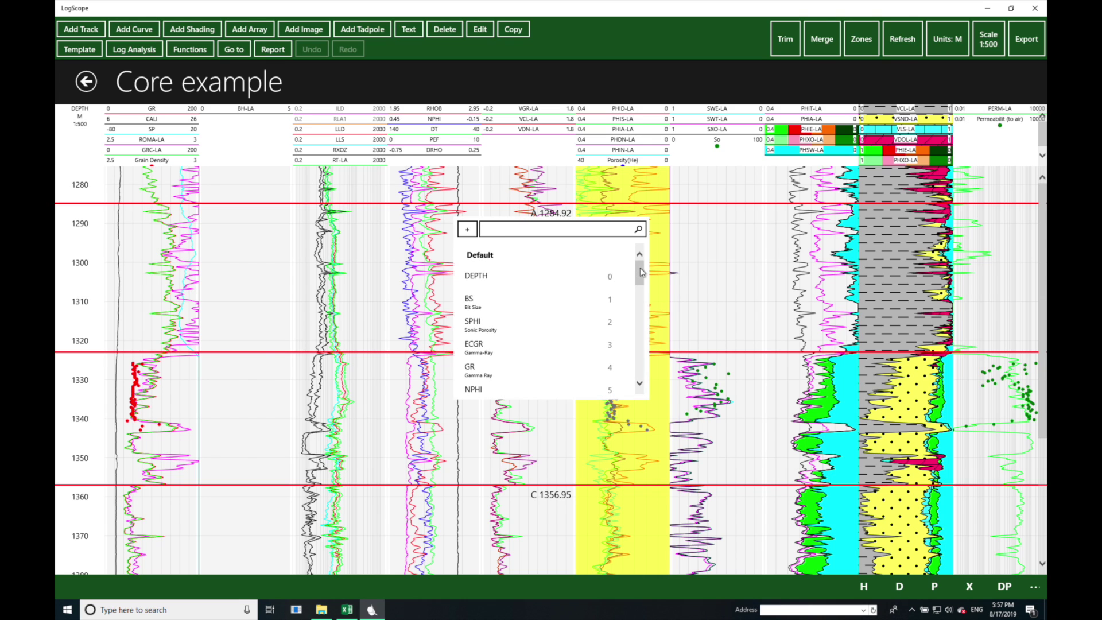
drag(640, 272, 636, 401)
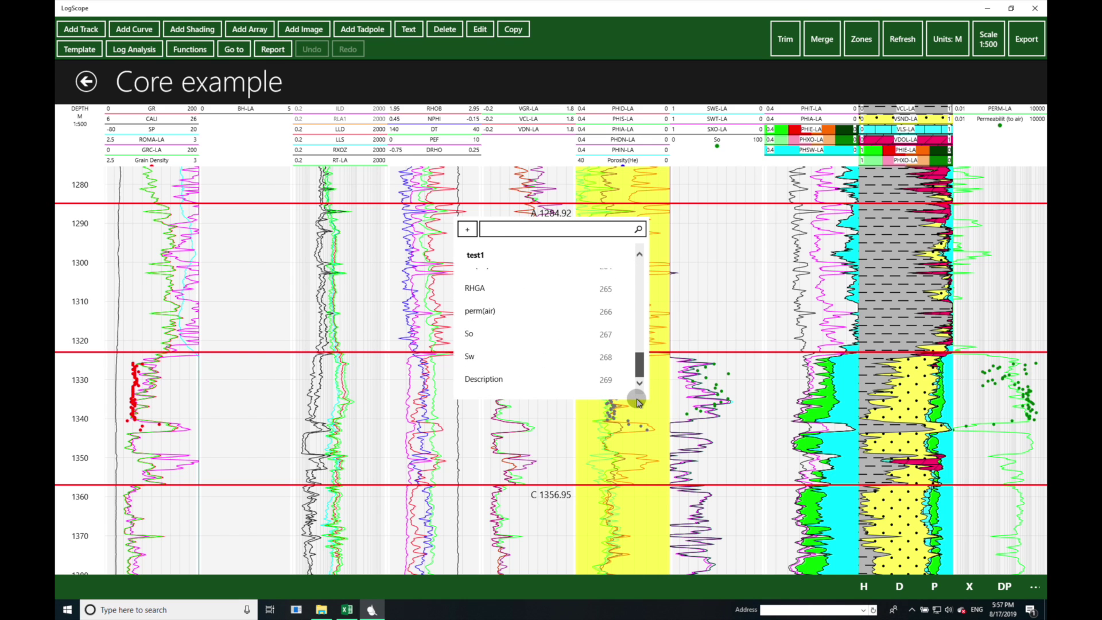
click(638, 254)
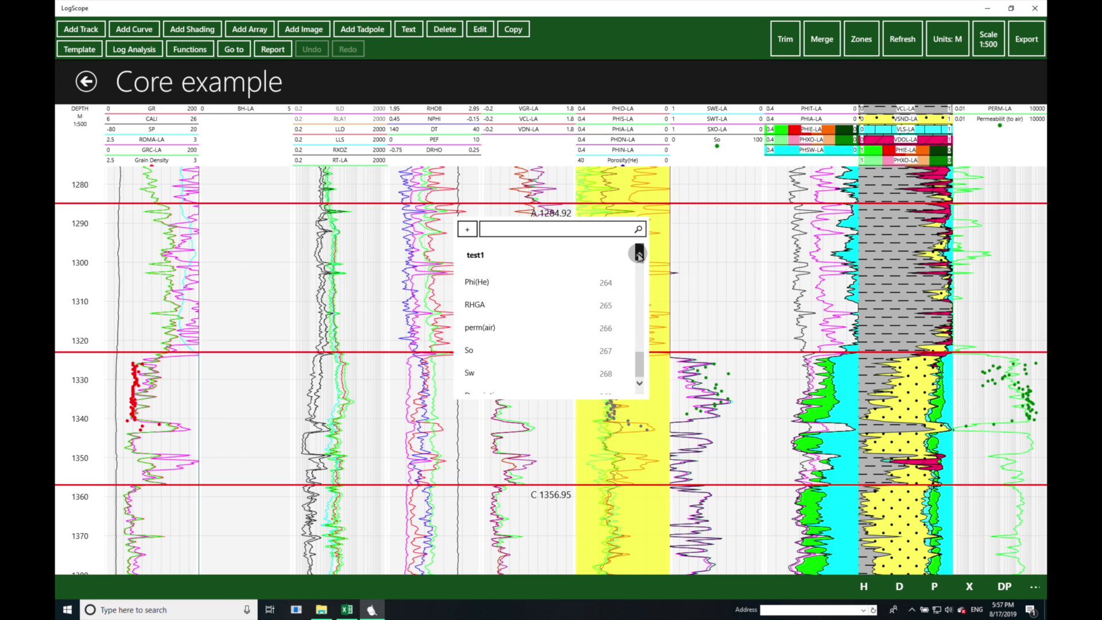
click(638, 253)
click(476, 315)
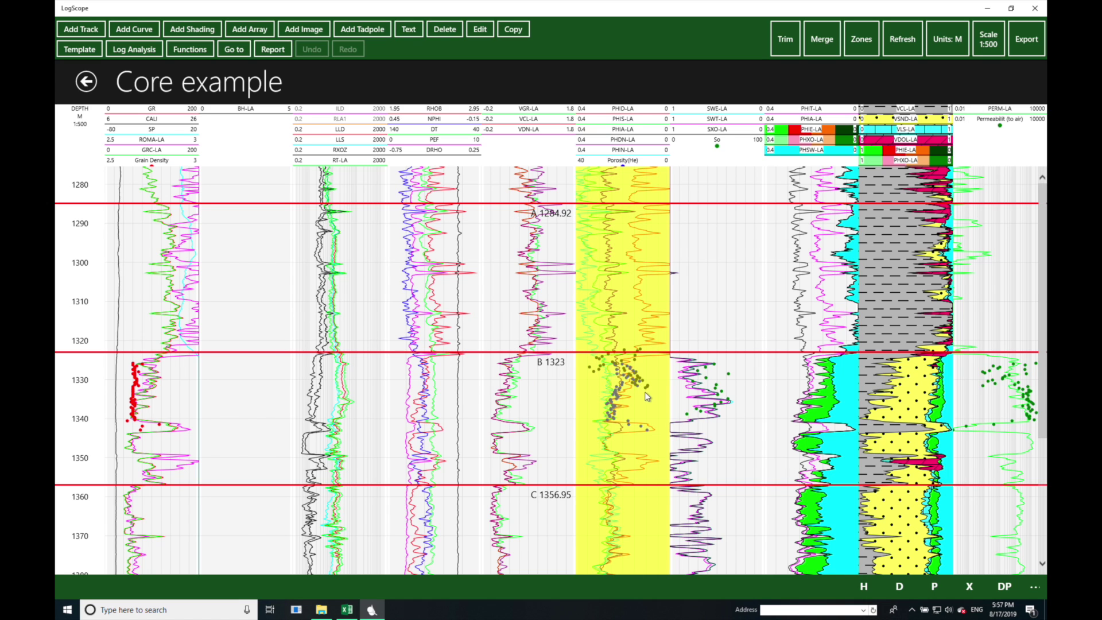
mouse_move(622, 160)
scroll(638, 163, down, 1)
scroll(641, 159, down, 2)
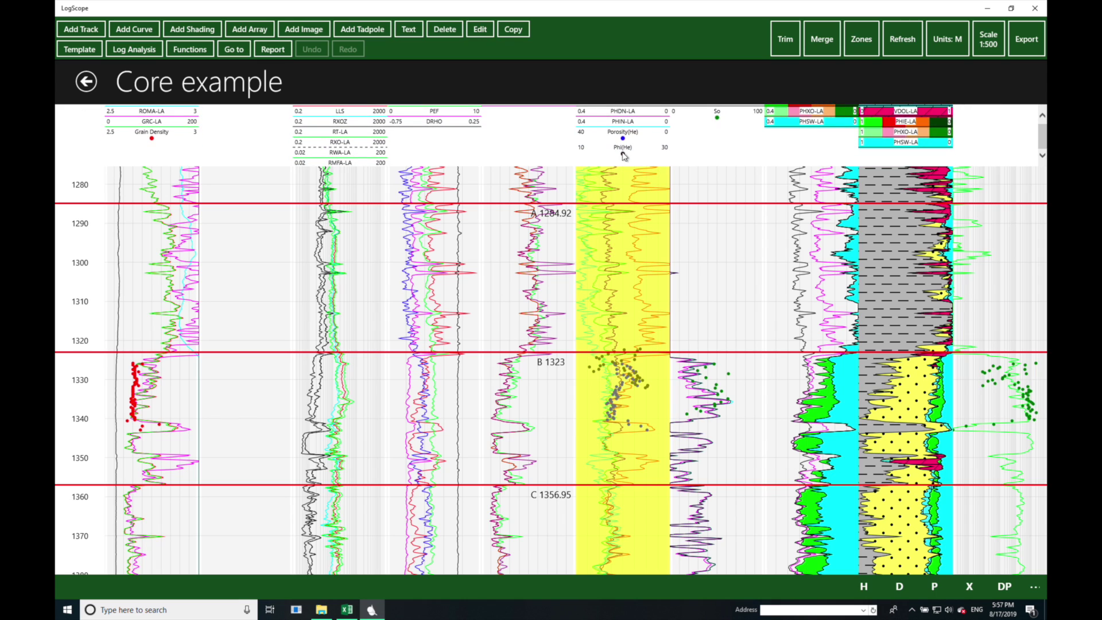
click(623, 151)
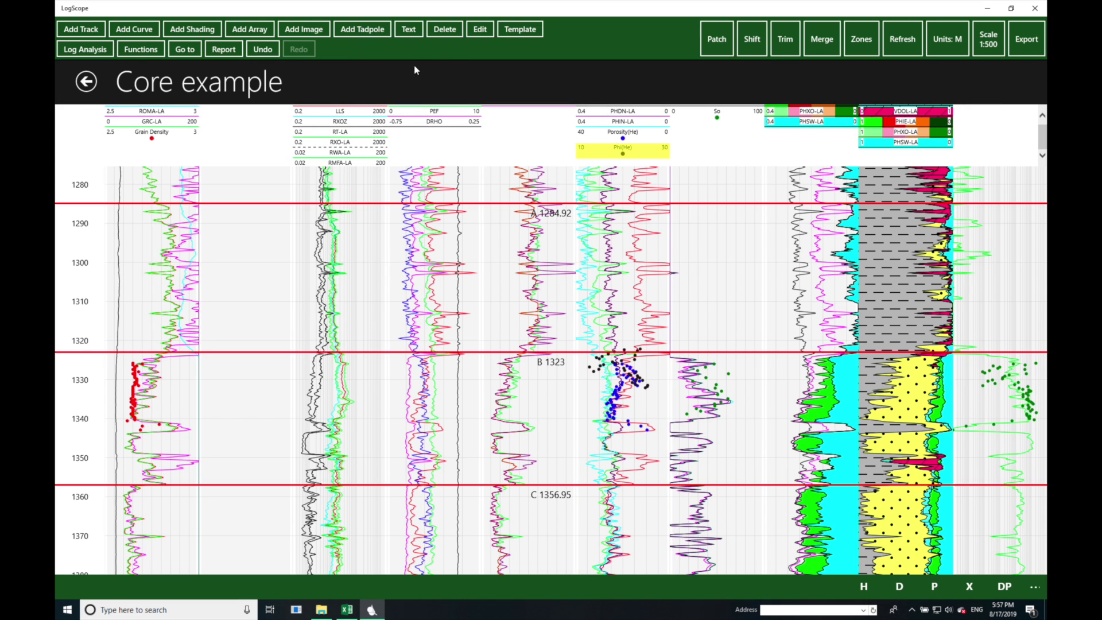
click(480, 29)
Set the Phi(He) discrete curve scale to Left 40 and Right 0
click(480, 293)
text(40)
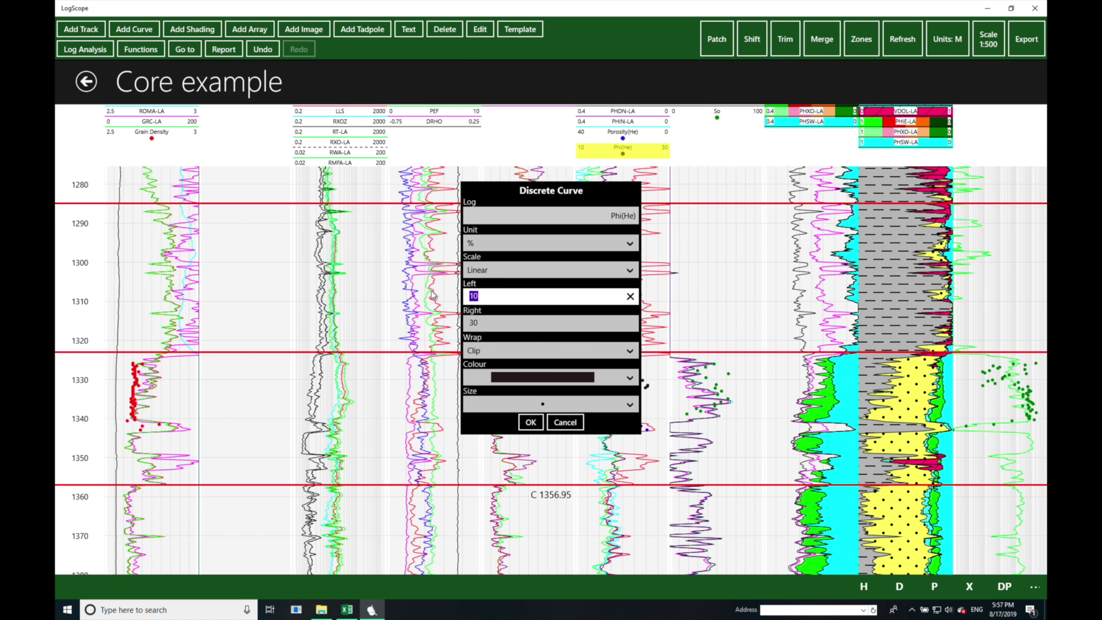
click(465, 322)
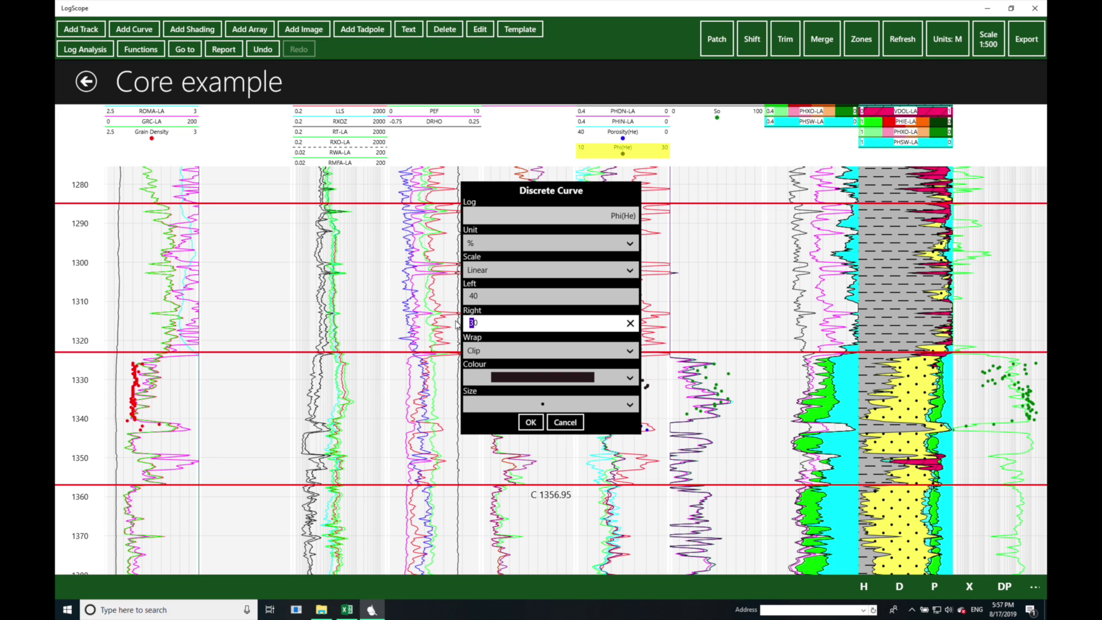
text(0)
click(530, 422)
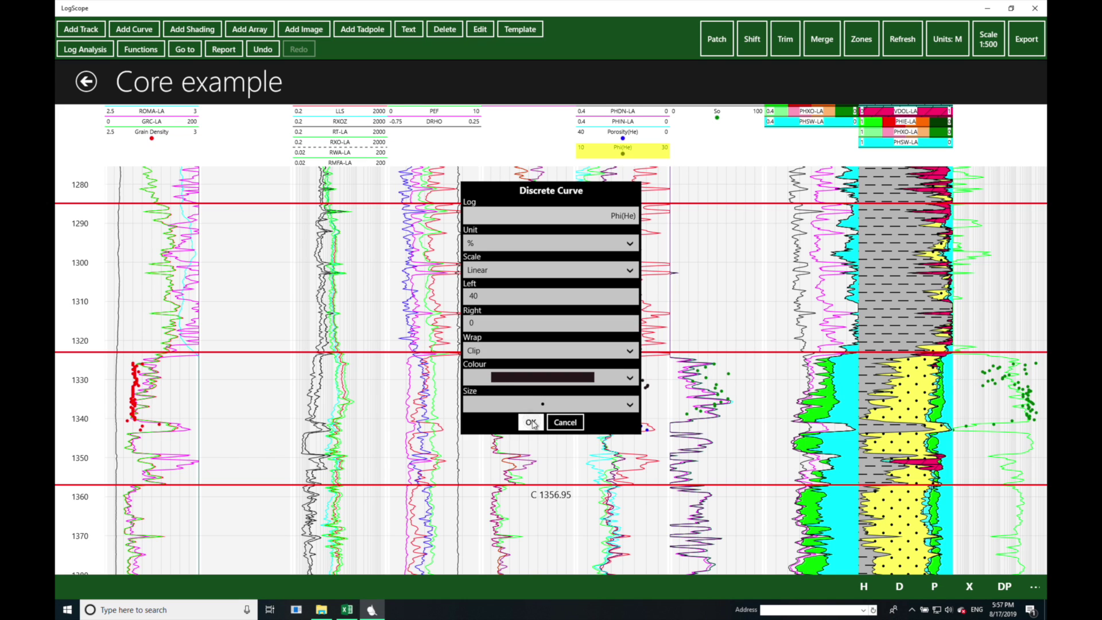